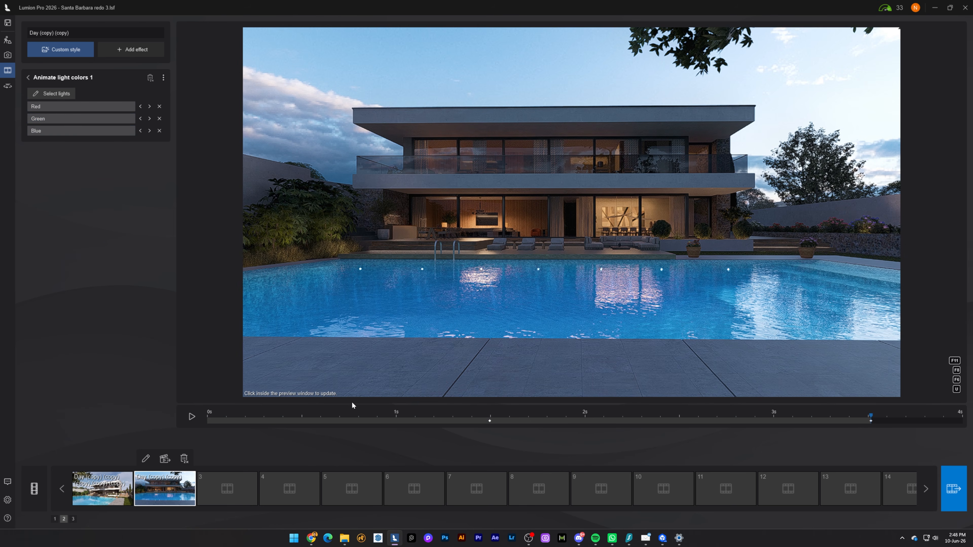
# Preview the clip, and add a second Animate light colors effect with color keyframes at about 2.5 s and 3.63 s
pyautogui.click(192, 417)
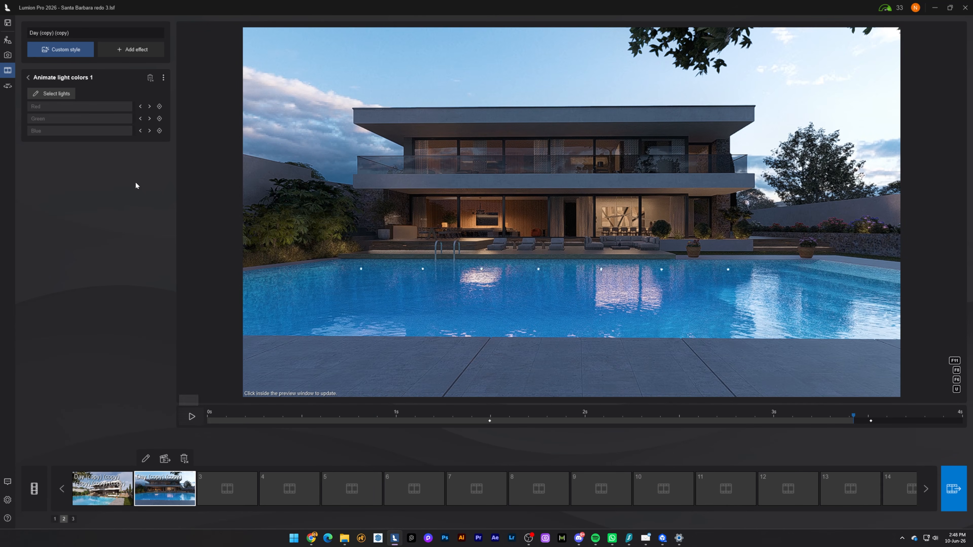
pyautogui.click(146, 56)
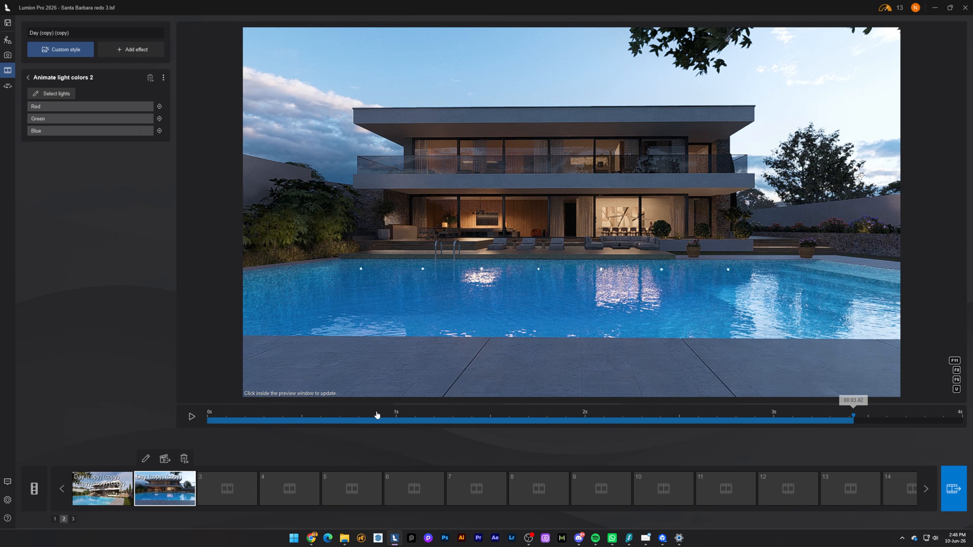
pyautogui.moveTo(854, 423); pyautogui.dragTo(681, 423)
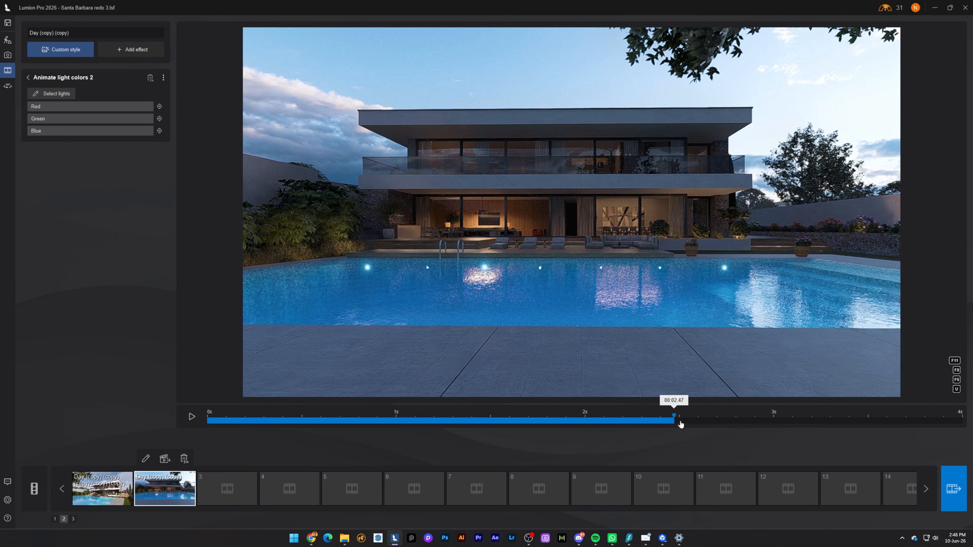
pyautogui.click(160, 107)
pyautogui.click(895, 423)
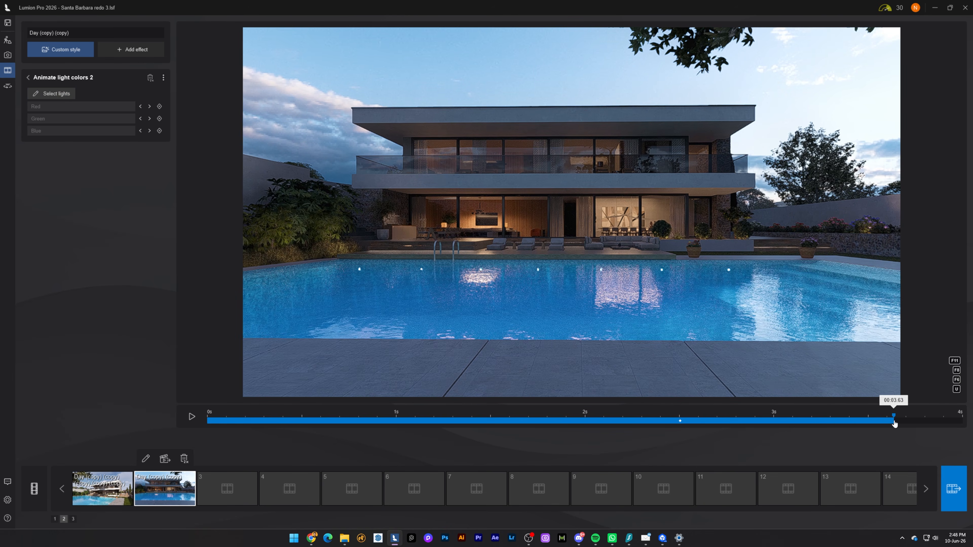
pyautogui.click(160, 106)
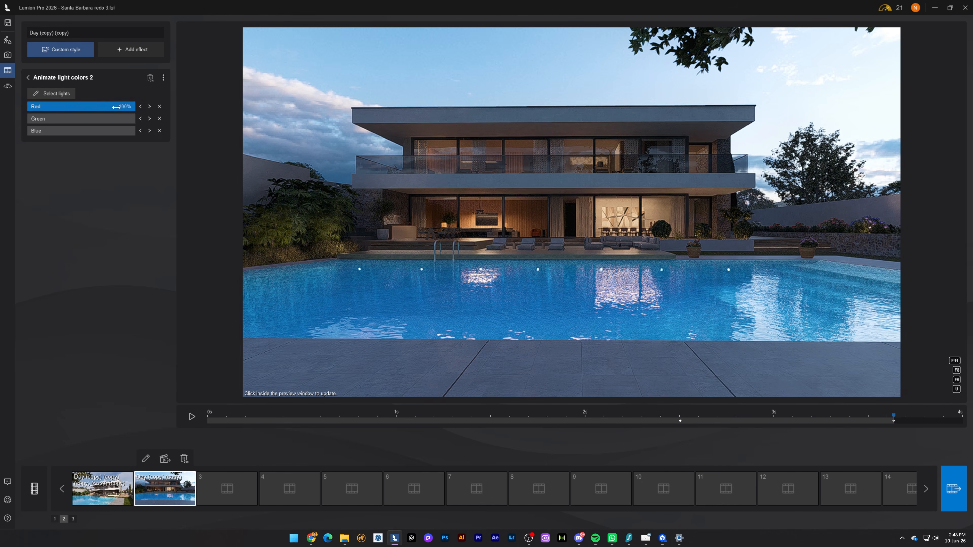
pyautogui.click(679, 425)
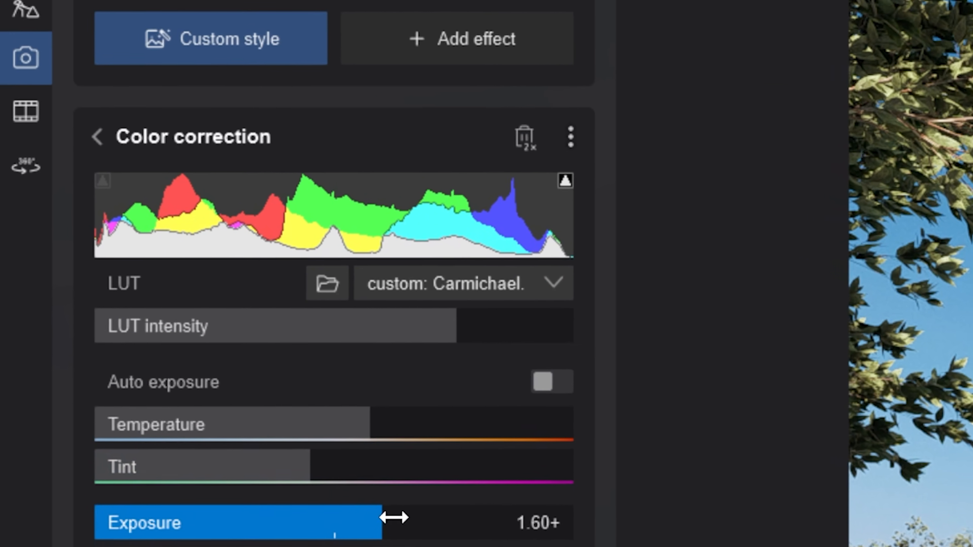
# Adjust the Exposure in the Color correction effect of the daytime pool photo
pyautogui.moveTo(393, 518); pyautogui.dragTo(351, 546)
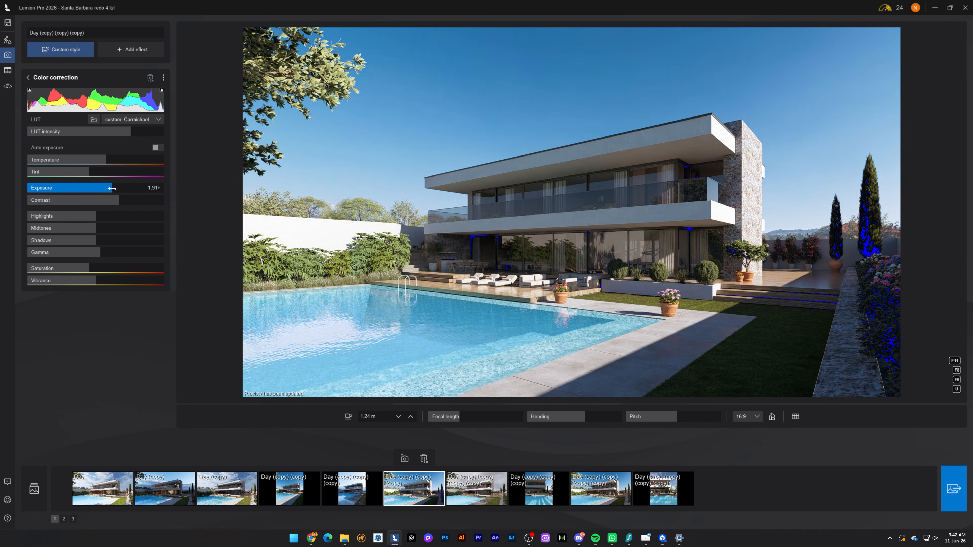
pyautogui.moveTo(111, 188); pyautogui.dragTo(130, 188)
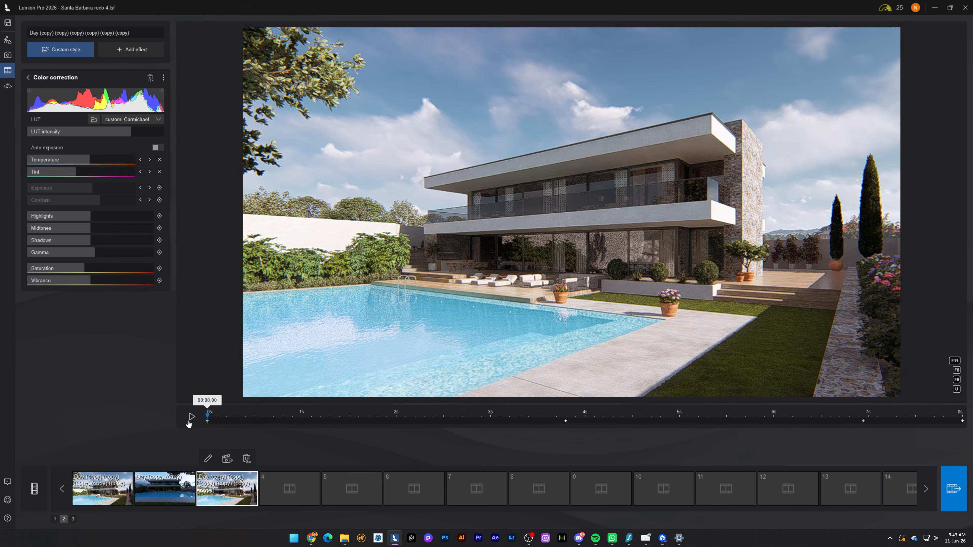
# Scrub through the third movie clip from its start to review the keyframed color correction
pyautogui.moveTo(209, 418); pyautogui.dragTo(905, 400)
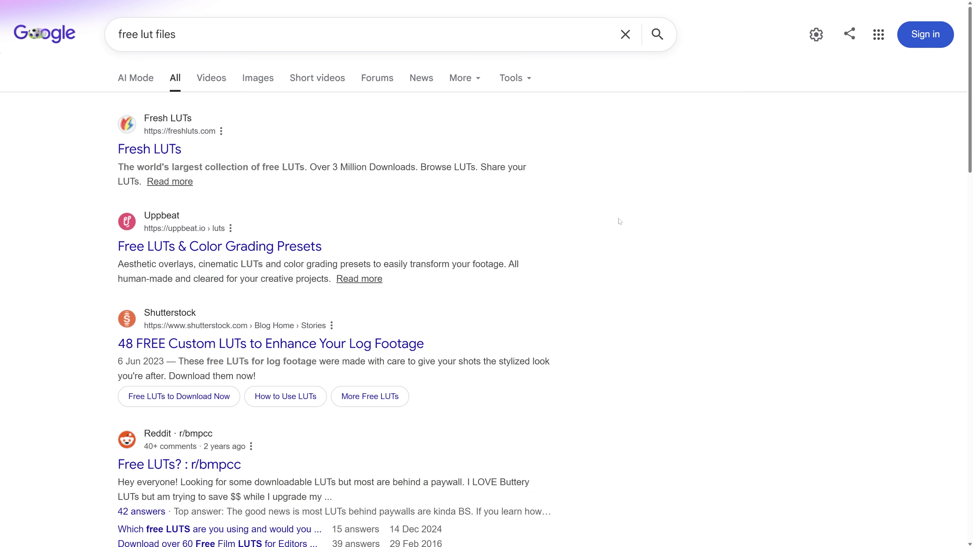
# Browse the web results for free LUT files and look through the folder of S-Log3 .cube files
pyautogui.scroll(-4, 620, 222)
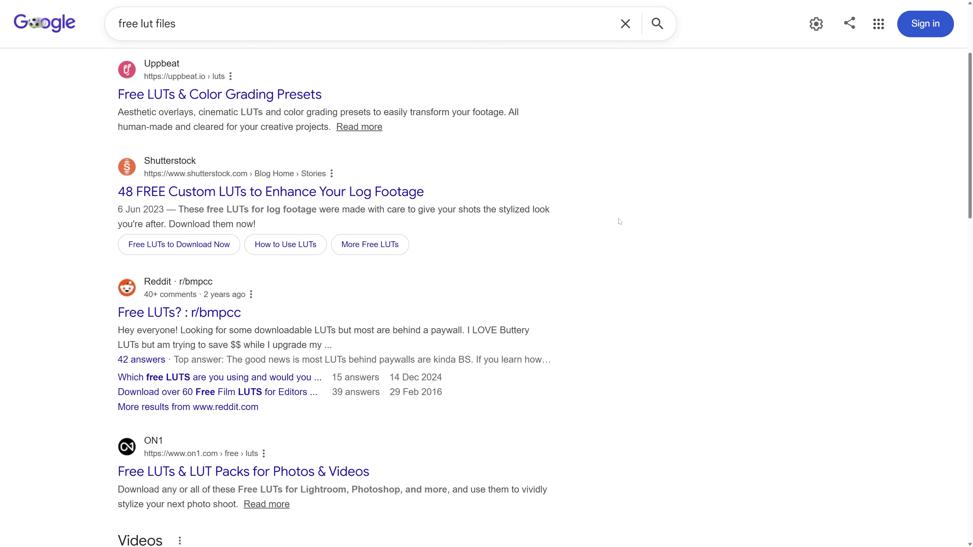
pyautogui.scroll(-15, 619, 221)
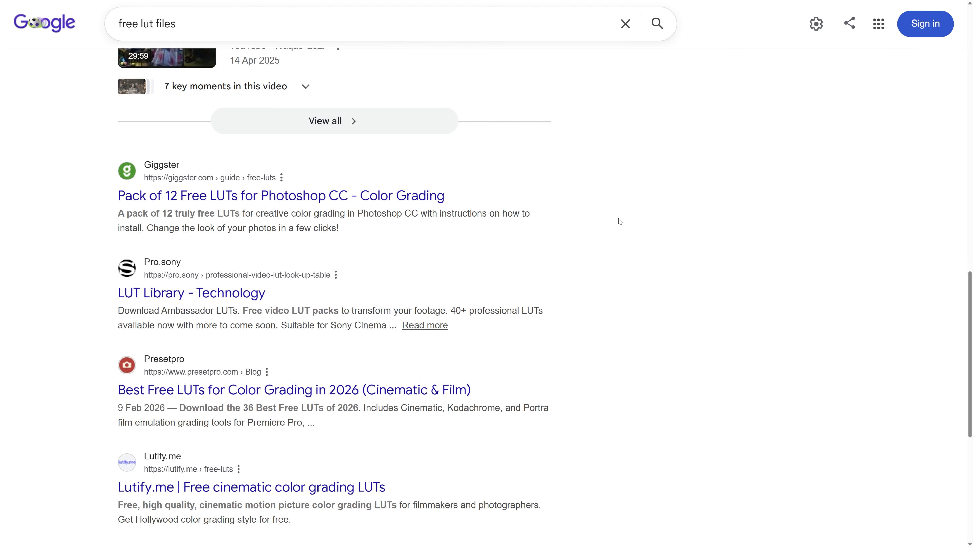
pyautogui.scroll(-5, 619, 222)
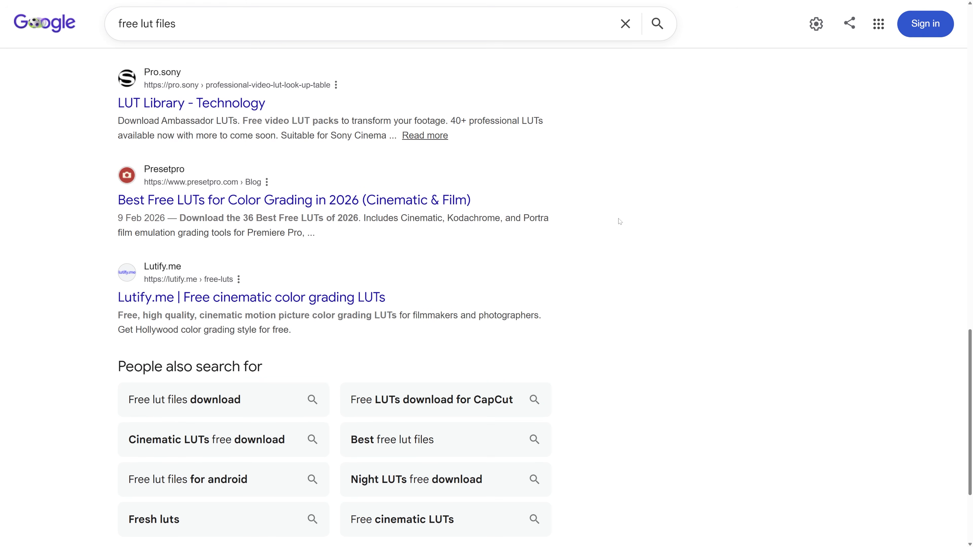
pyautogui.scroll(-2, 619, 222)
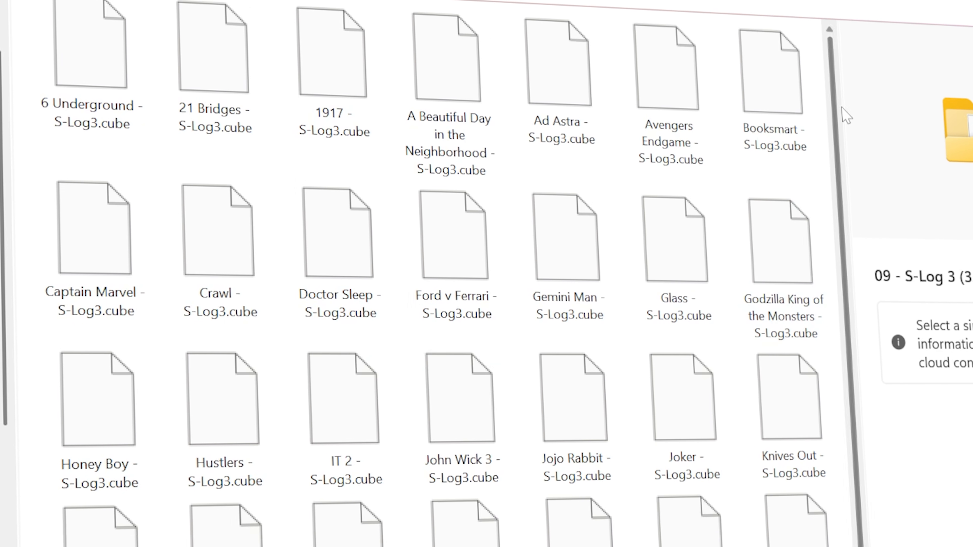
pyautogui.moveTo(839, 107); pyautogui.dragTo(852, 152)
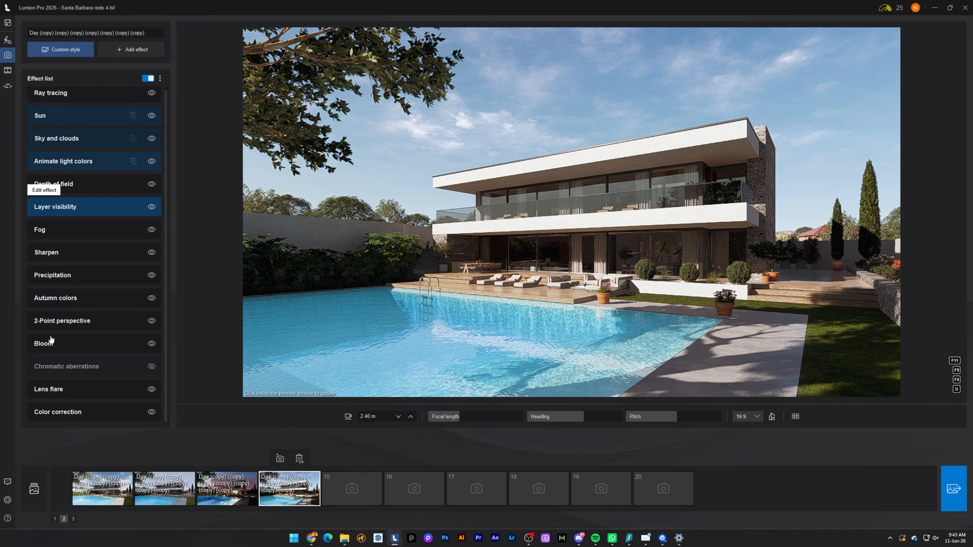
# Open the Color correction effect of the fourth photo and vary the intensity of its custom Carmichael LUT
pyautogui.click(57, 411)
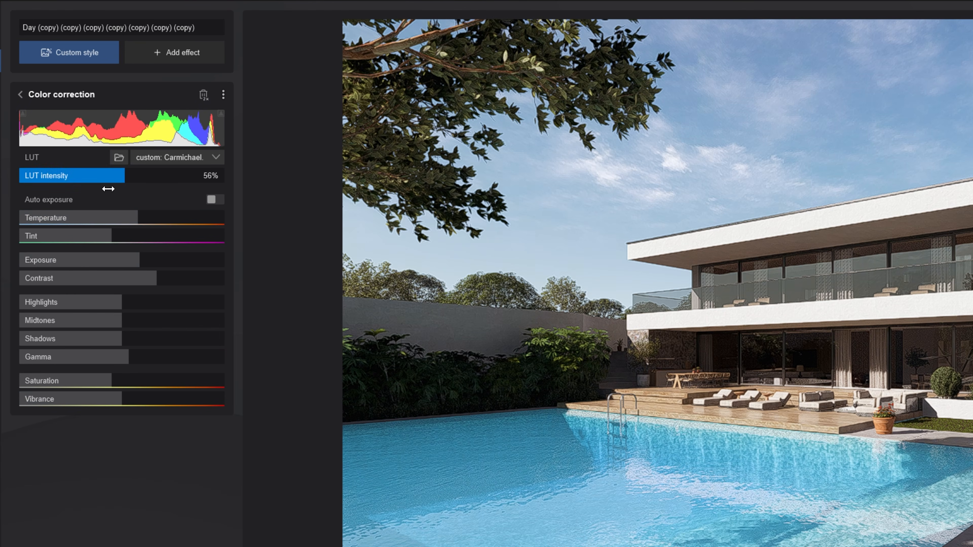
pyautogui.moveTo(5, 208); pyautogui.dragTo(394, 207)
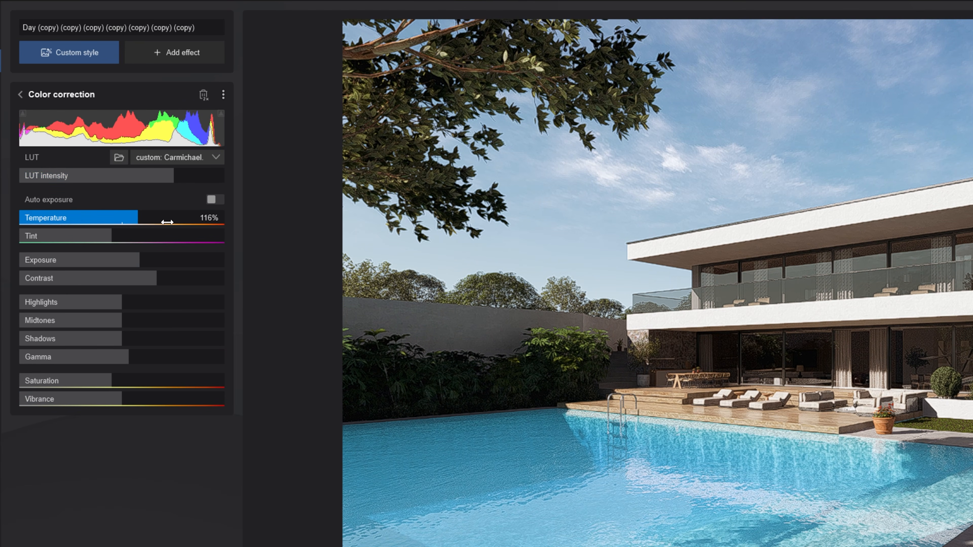
# Try the Golden hour, Architectural night and Vintage wash LUTs on the photo
pyautogui.click(176, 157)
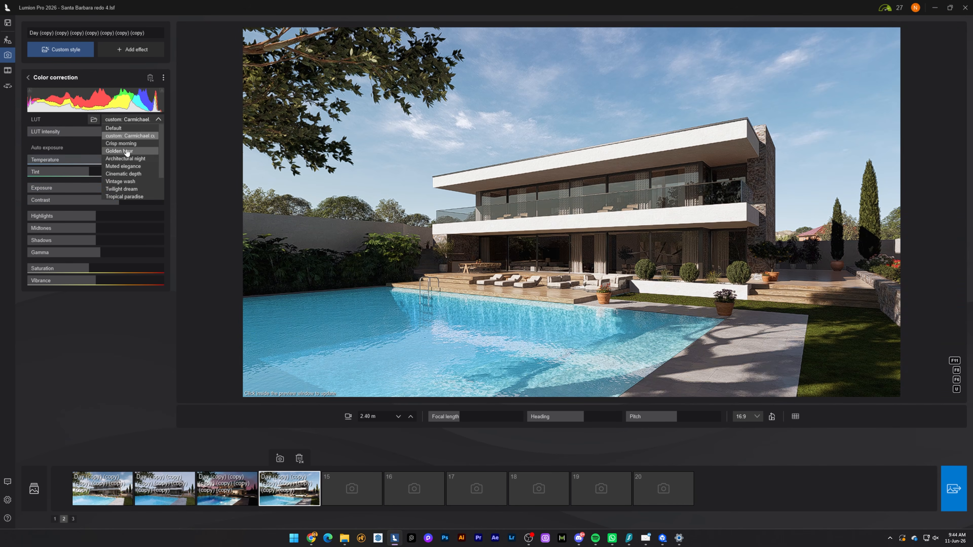
pyautogui.click(127, 151)
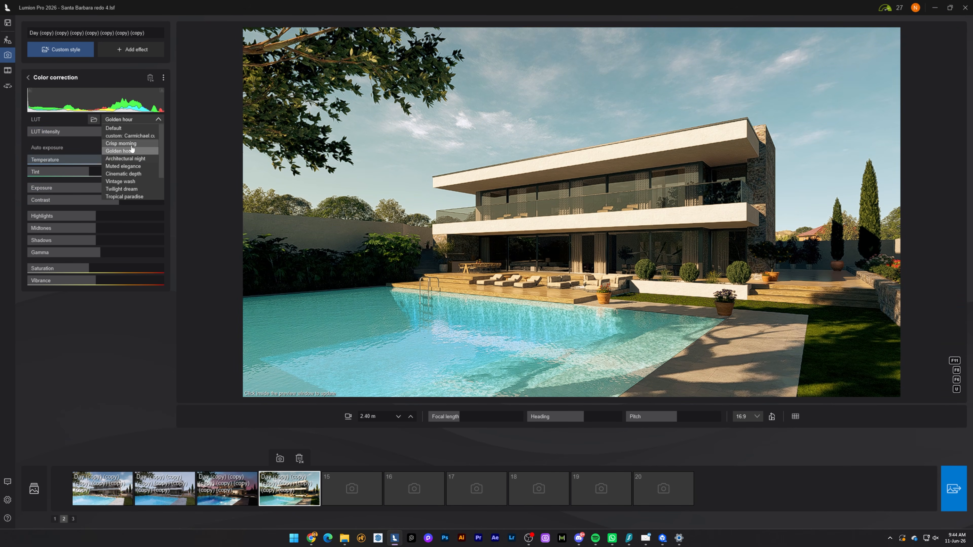
pyautogui.click(127, 158)
pyautogui.moveTo(59, 140); pyautogui.dragTo(9, 155)
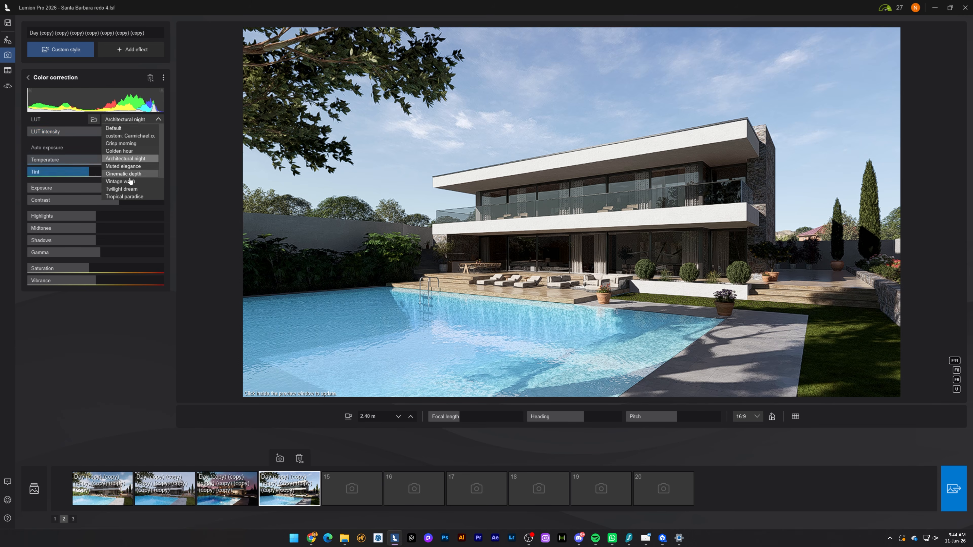
pyautogui.click(123, 182)
pyautogui.moveTo(42, 132); pyautogui.dragTo(86, 151)
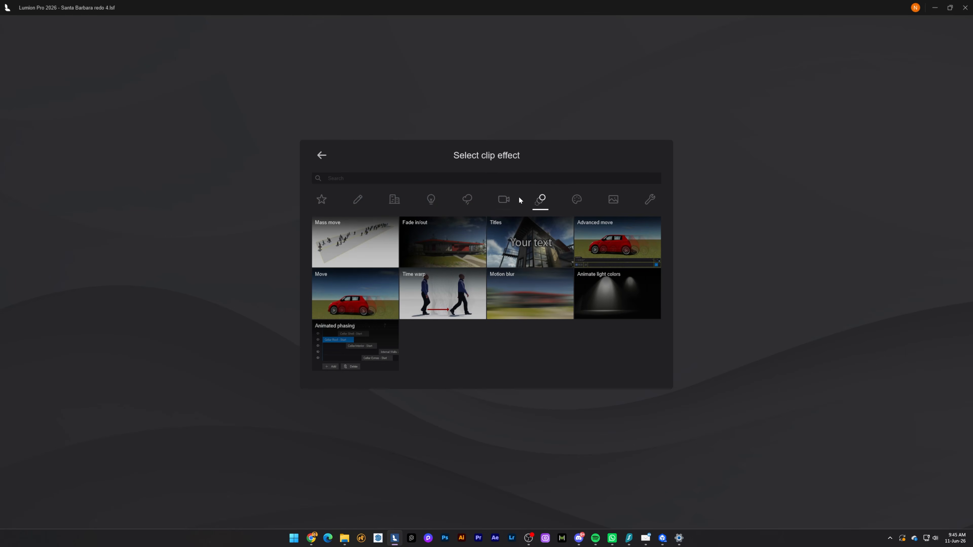
# Add the Handheld camera effect to the Handheld clip and give it a low Shake strength
pyautogui.click(504, 199)
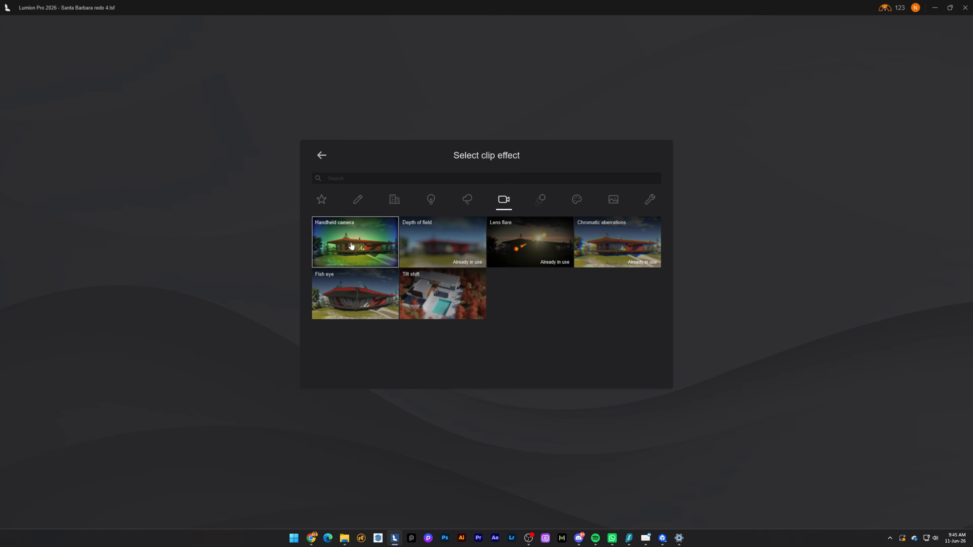
pyautogui.click(224, 230)
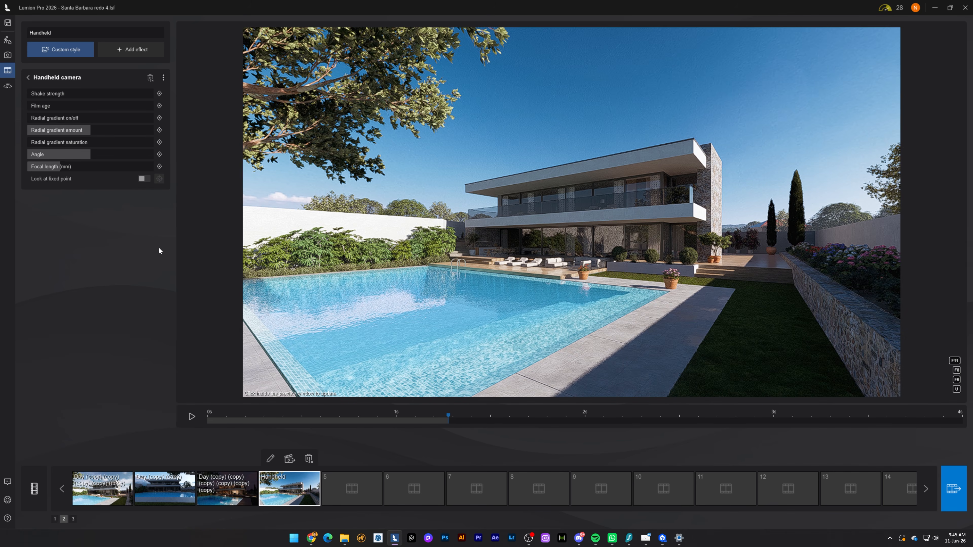
pyautogui.doubleClick(42, 93)
pyautogui.write('30')
pyautogui.press('Return')
# Play the Handheld clip from its start to check the camera shake, and pause it within the first second
pyautogui.moveTo(268, 423); pyautogui.dragTo(187, 427)
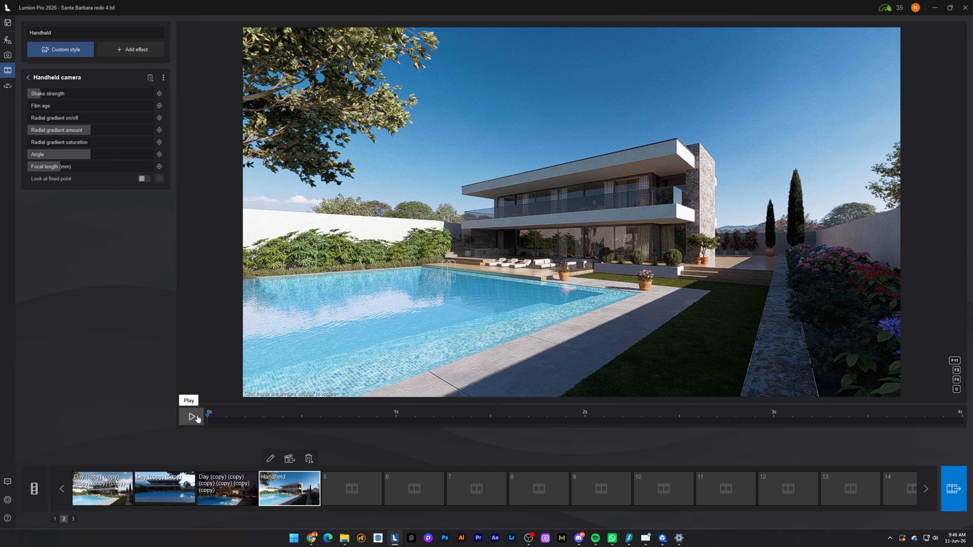
pyautogui.click(192, 417)
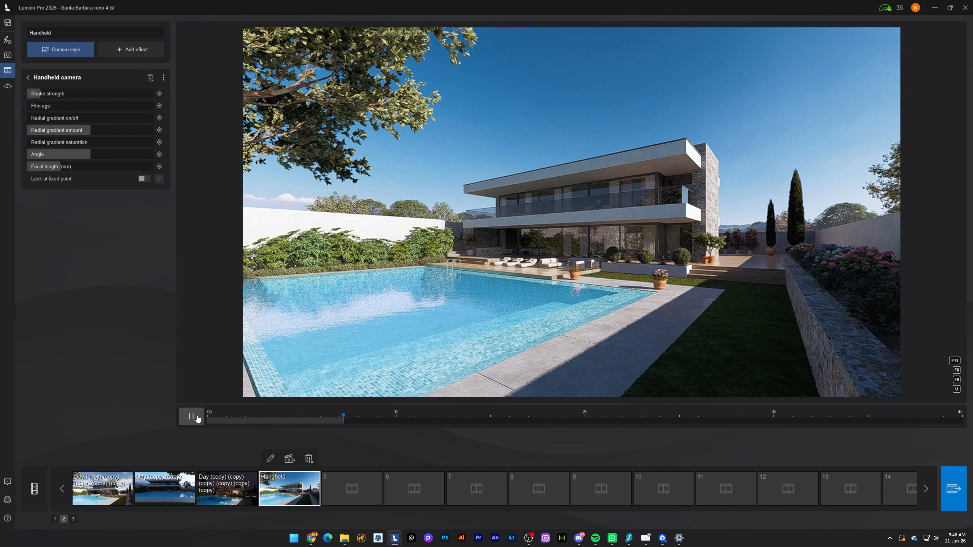
pyautogui.click(196, 417)
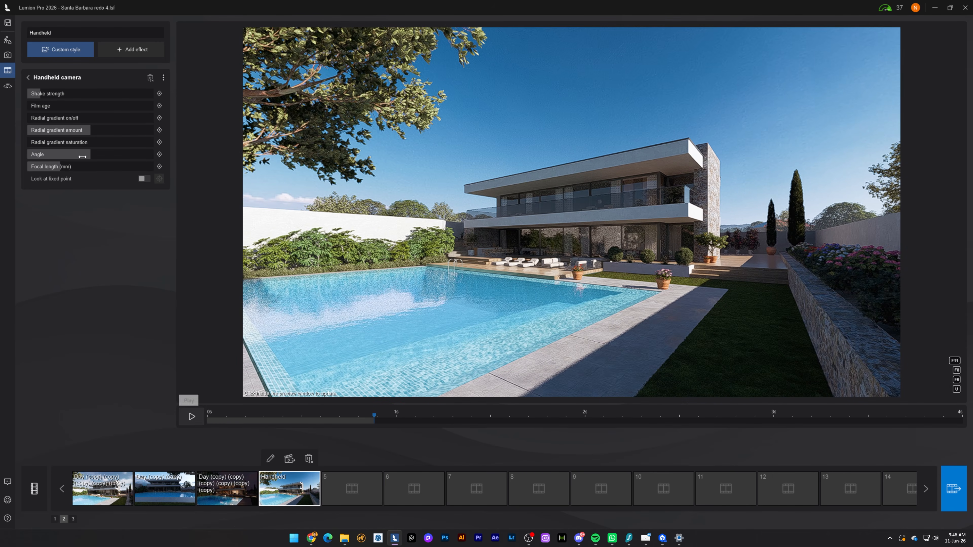
# Set the Handheld camera's focal length to 20 mm and play the clip to preview it
pyautogui.click(63, 167)
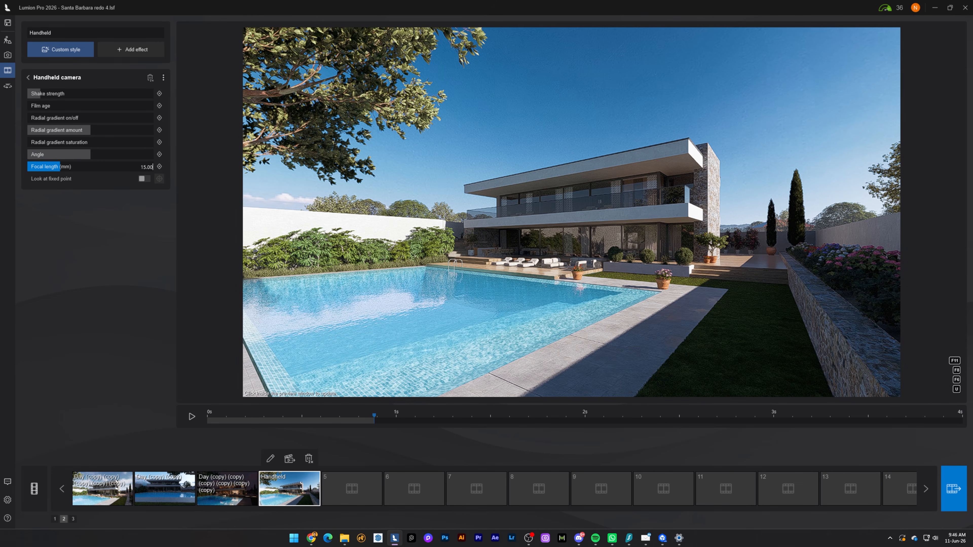
pyautogui.press('BackSpace')
pyautogui.press('BackSpace')
pyautogui.write('20')
pyautogui.press('Return')
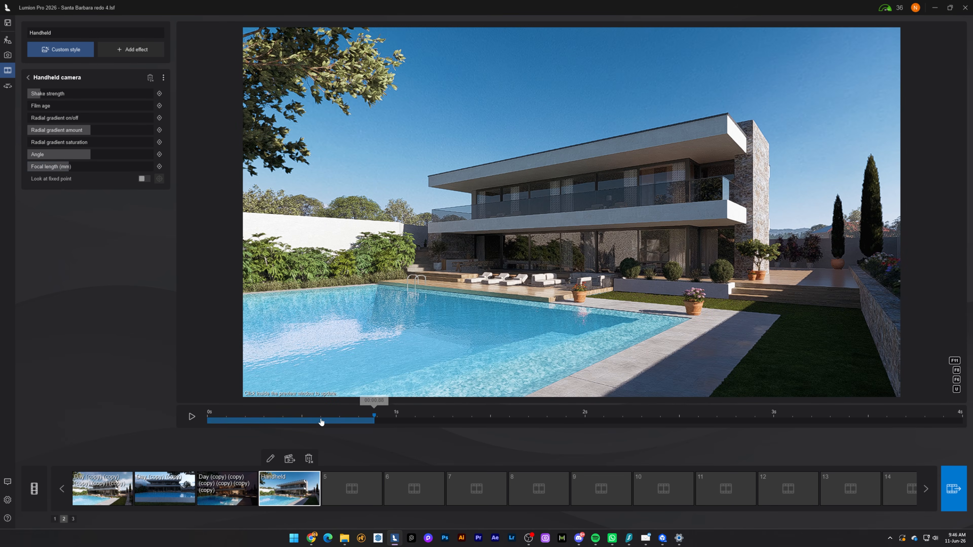
pyautogui.click(188, 417)
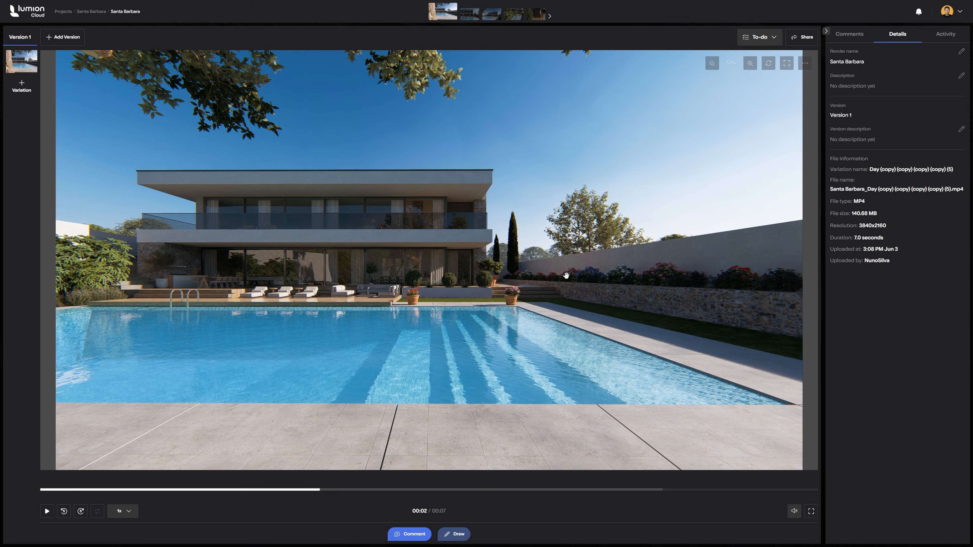
# Switch to Lumion Cloud and open the sharing options for the Santa Barbara render
pyautogui.click(797, 39)
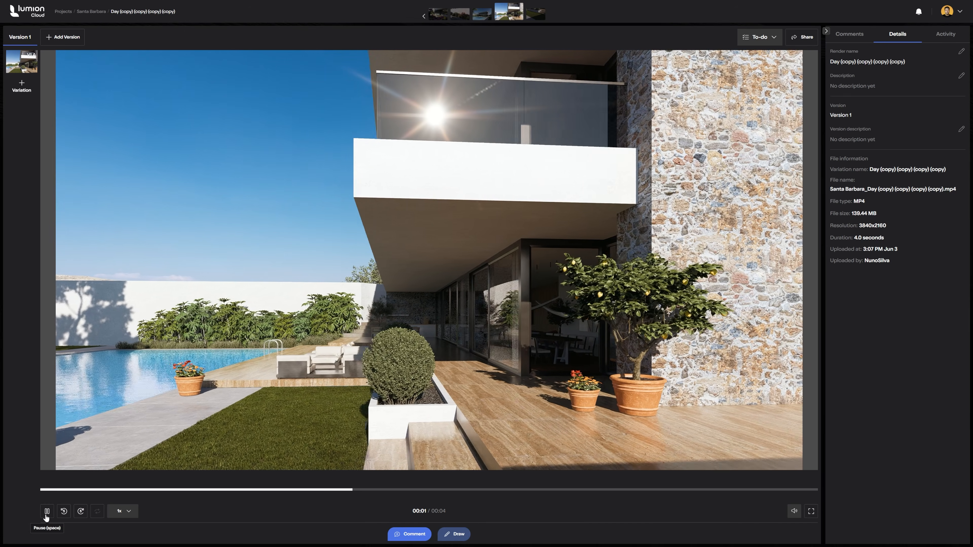
# Pause the terrace video at 00:01 and circle the small flower pot beside the lemon tree in red
pyautogui.click(46, 511)
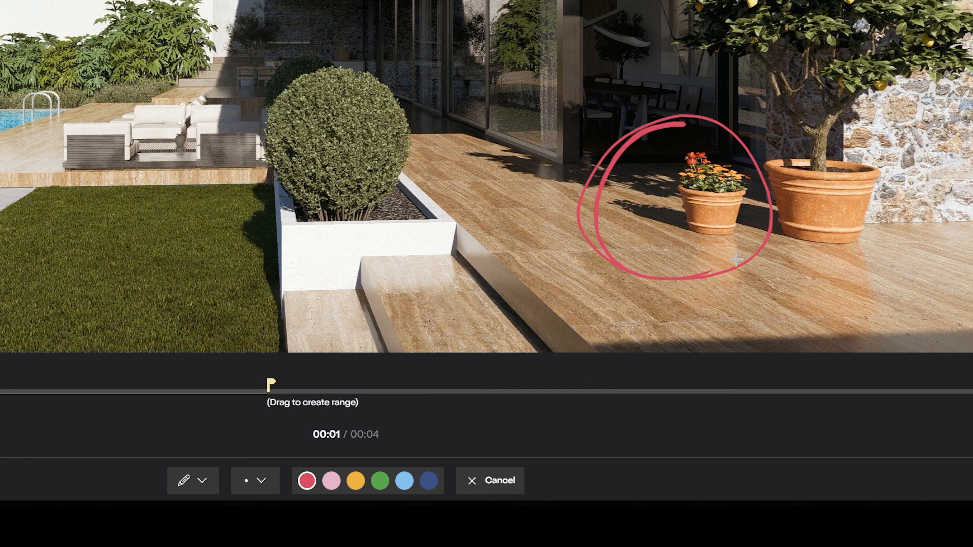
pyautogui.moveTo(736, 259); pyautogui.dragTo(737, 232)
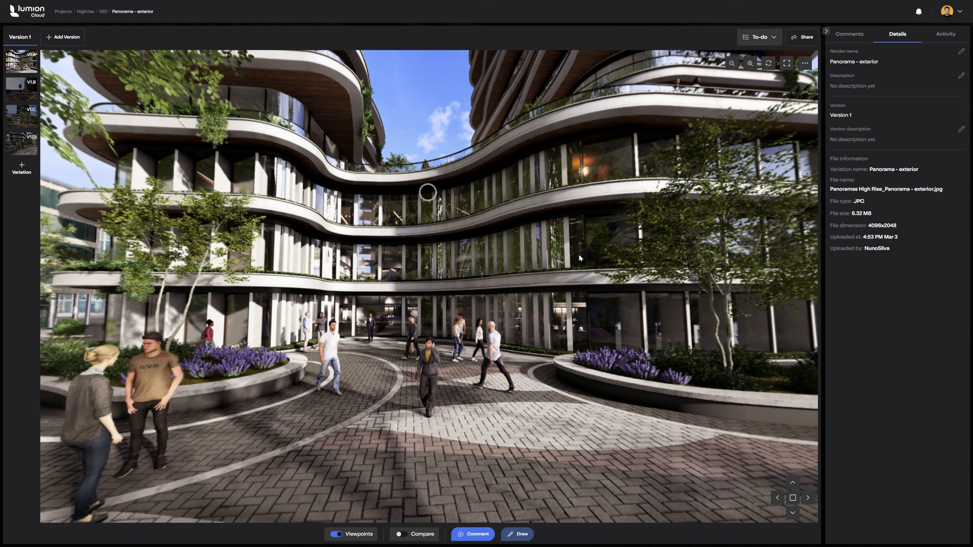
# Look around the high-rise exterior panorama, move to the street-crossing panorama, and look around there as well
pyautogui.moveTo(579, 255); pyautogui.dragTo(486, 229)
pyautogui.click(445, 269)
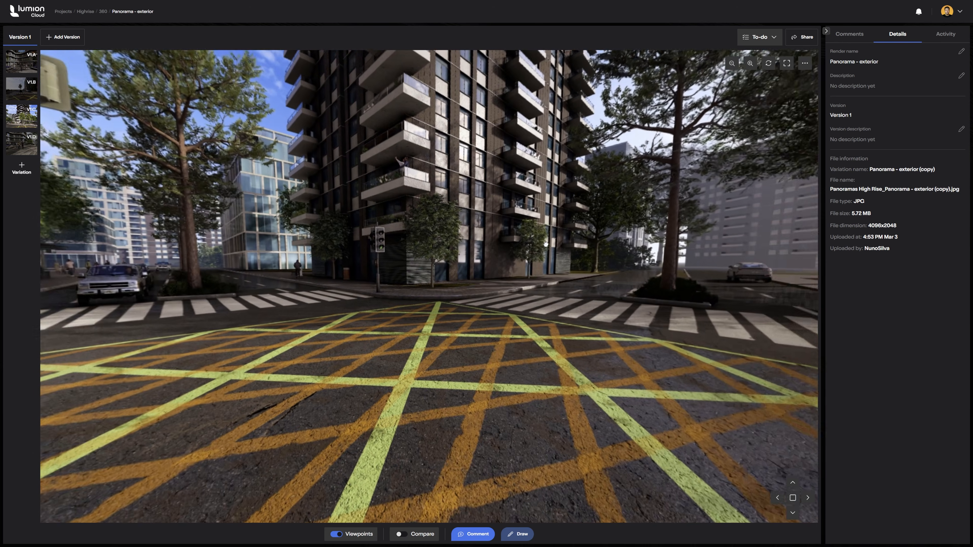
pyautogui.moveTo(546, 245); pyautogui.dragTo(694, 239)
pyautogui.moveTo(307, 211); pyautogui.dragTo(563, 321)
pyautogui.moveTo(311, 235); pyautogui.dragTo(628, 172)
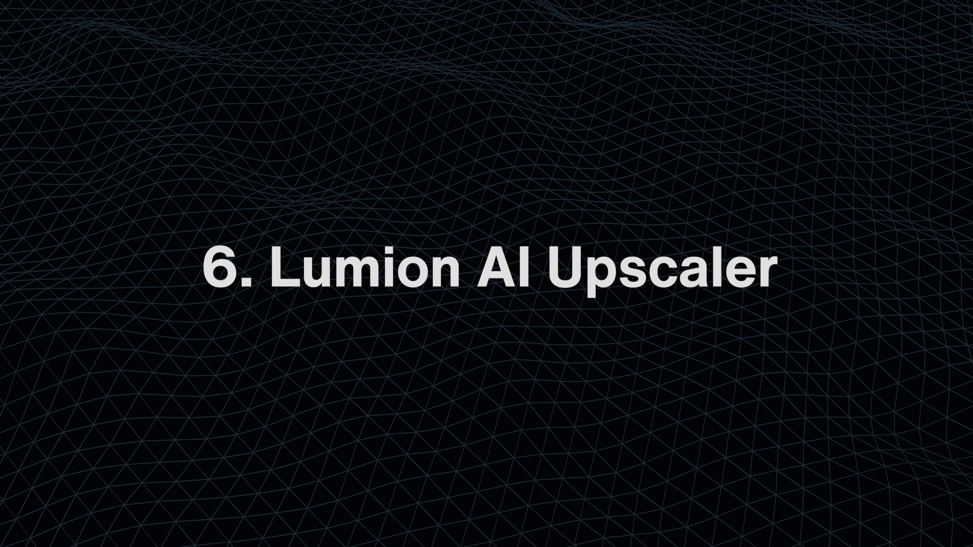